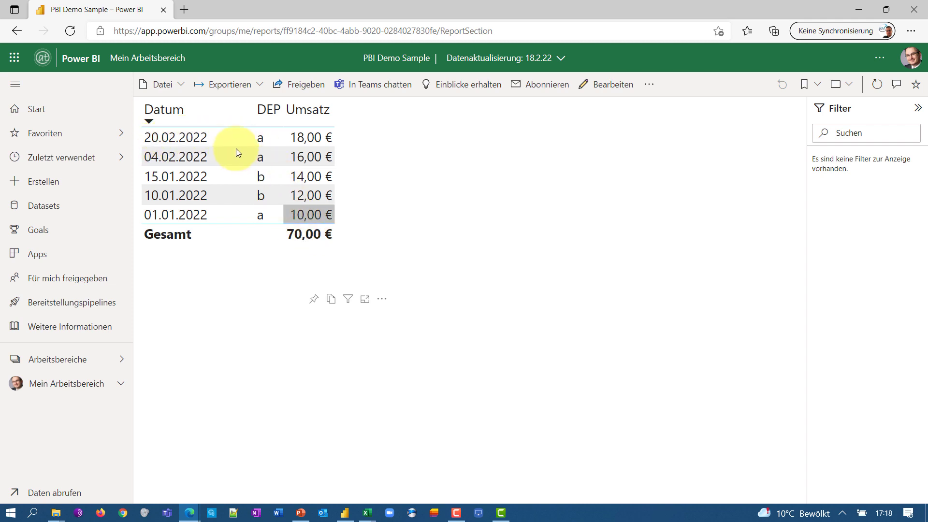
Export the table's data with its current layout to Excel and open data (2).xlsx.
{"action": "left_click", "coordinate": [382, 301]}
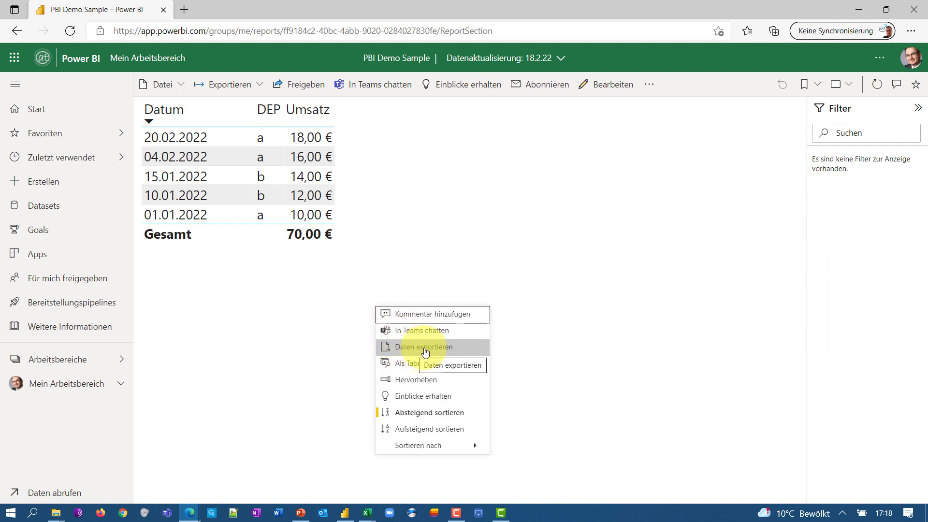
{"action": "left_click", "coordinate": [443, 350]}
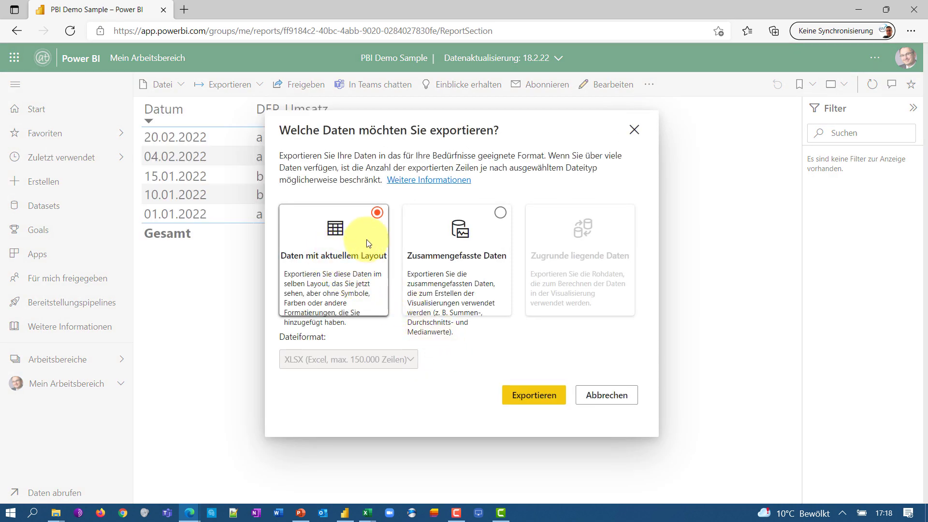
{"action": "left_click", "coordinate": [523, 396]}
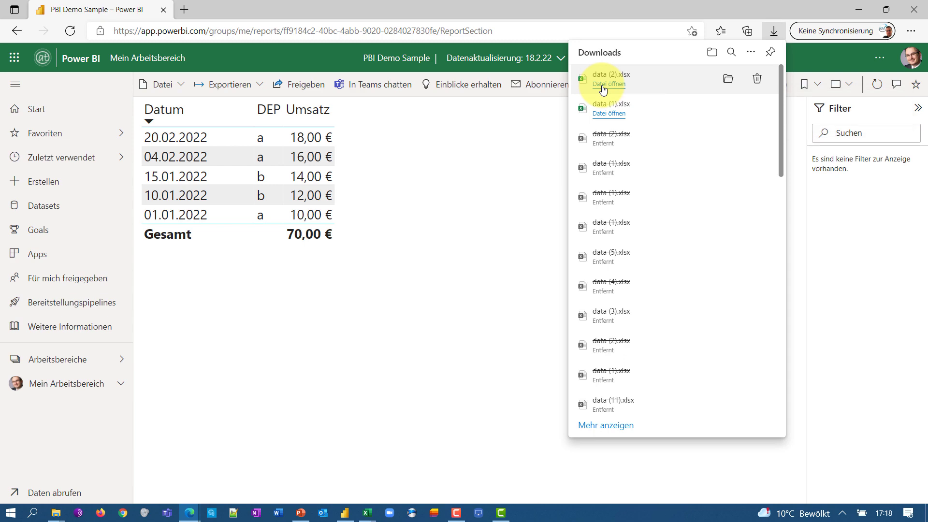
{"action": "left_click", "coordinate": [603, 84]}
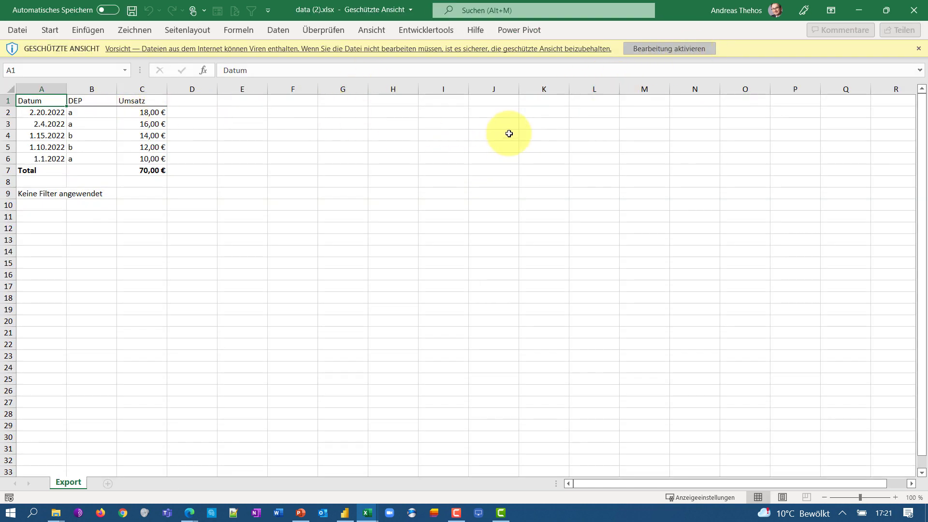
Enable editing in data (2).xlsx and zoom in on its month-first dates like 2.20.2022.
{"action": "left_click", "coordinate": [661, 49]}
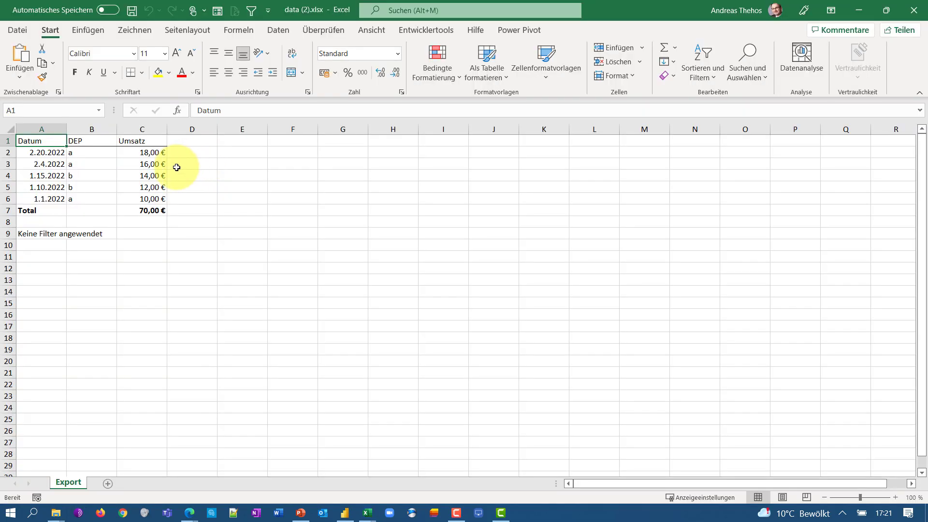
{"action": "scroll", "coordinate": [171, 191], "scroll_direction": "up", "scroll_amount": 5, "text": "ctrl"}
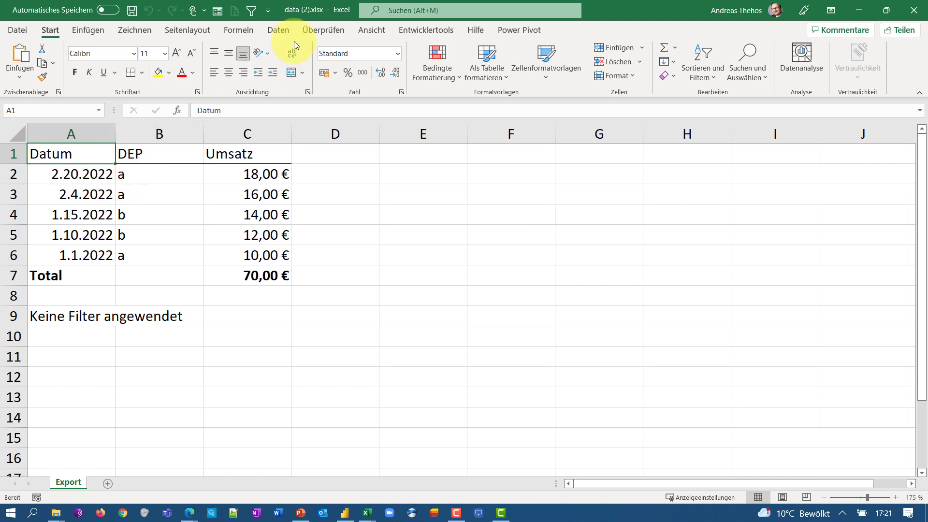
Close data (2).xlsx and compare with PBI Demo Sample.xlsx's day-first dates 01.01.2022–20.02.2022.
{"action": "left_click", "coordinate": [913, 15]}
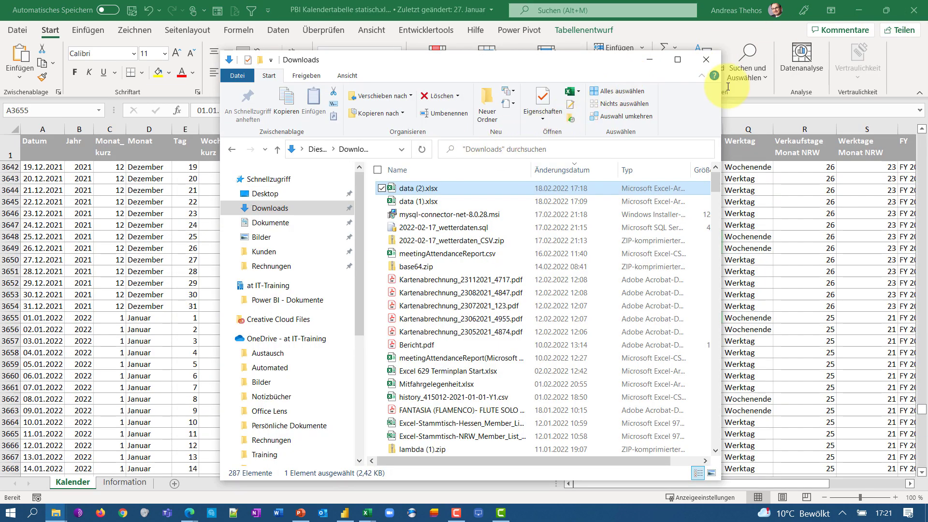
{"action": "left_click", "coordinate": [649, 60]}
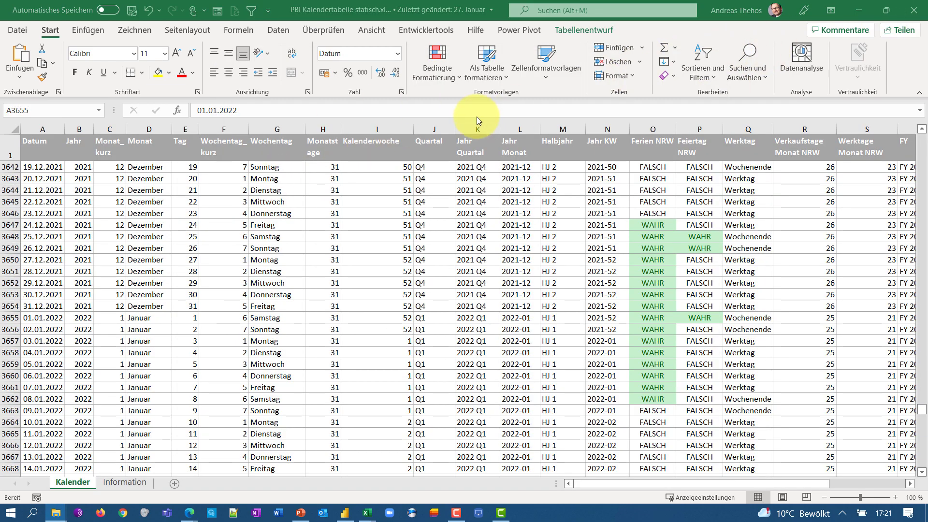
{"action": "left_click_drag", "start_coordinate": [58, 186], "coordinate": [59, 236]}
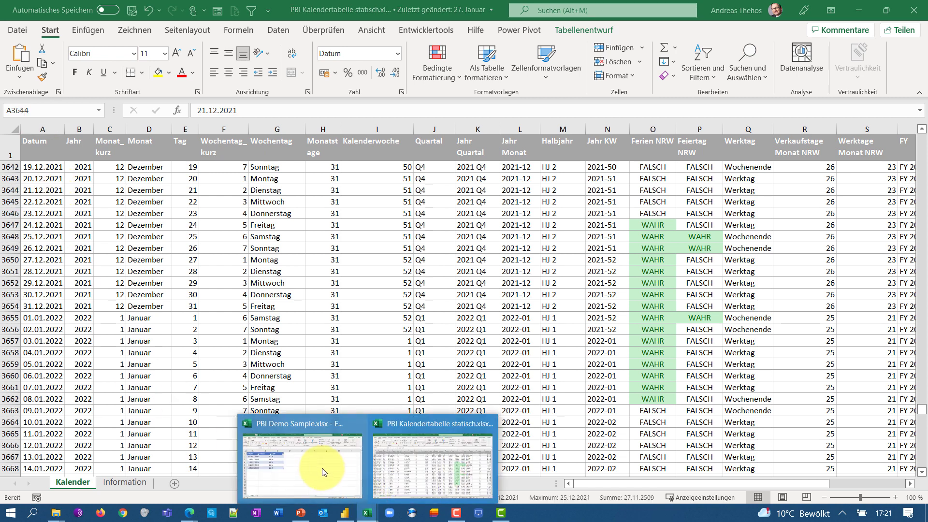
{"action": "left_click", "coordinate": [321, 467]}
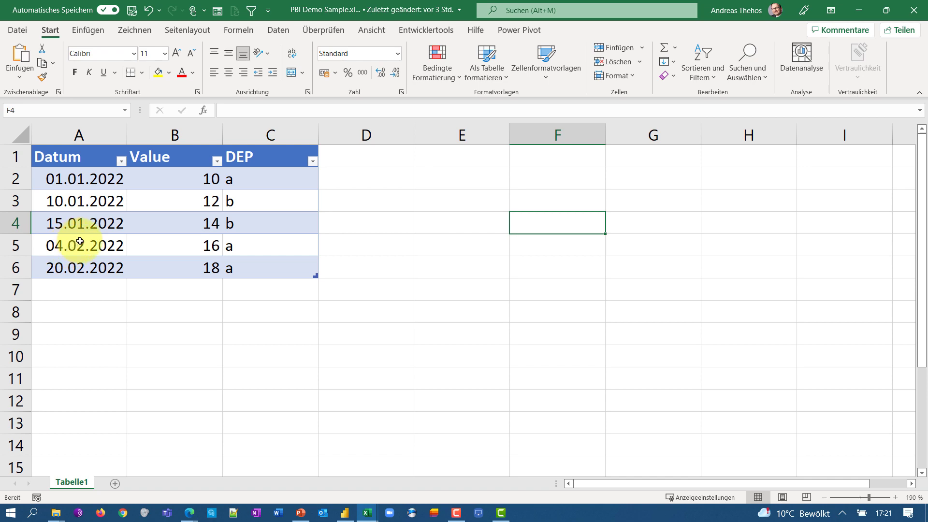
{"action": "left_click", "coordinate": [347, 517]}
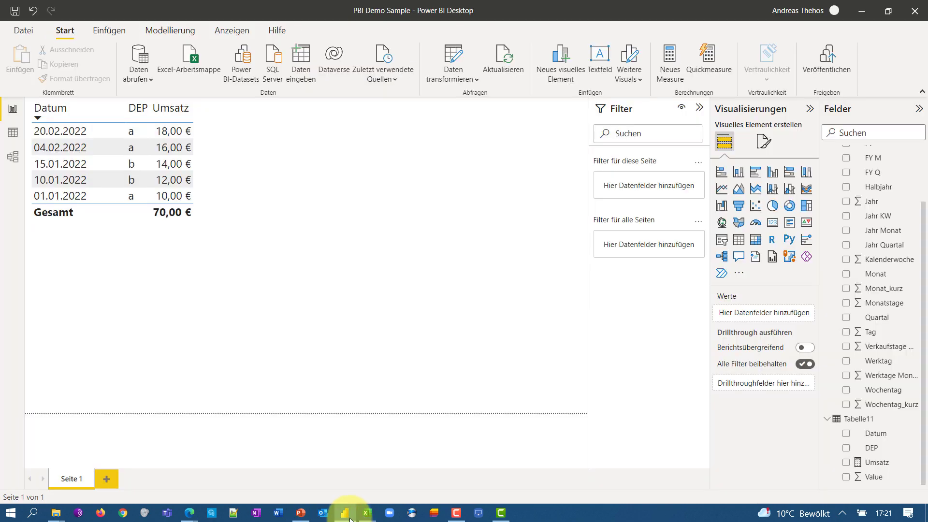
{"action": "left_click", "coordinate": [15, 139]}
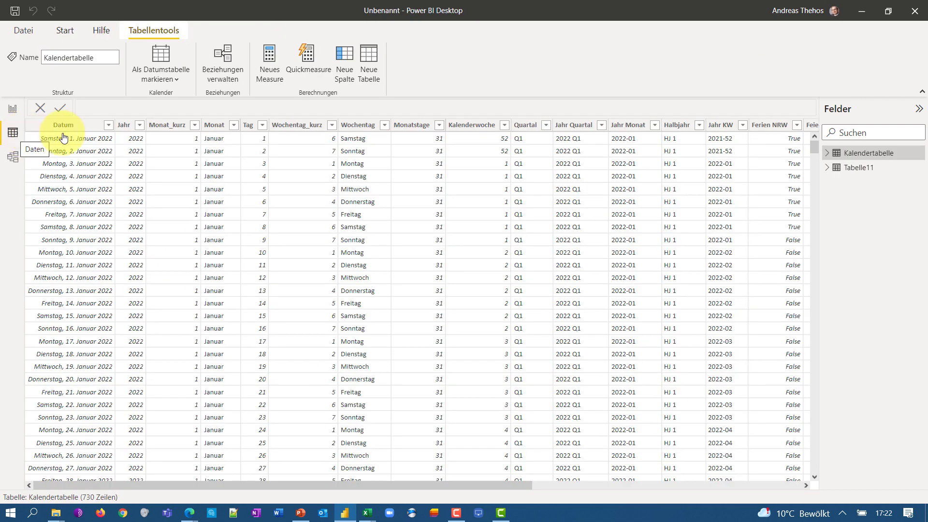
{"action": "left_click", "coordinate": [57, 174]}
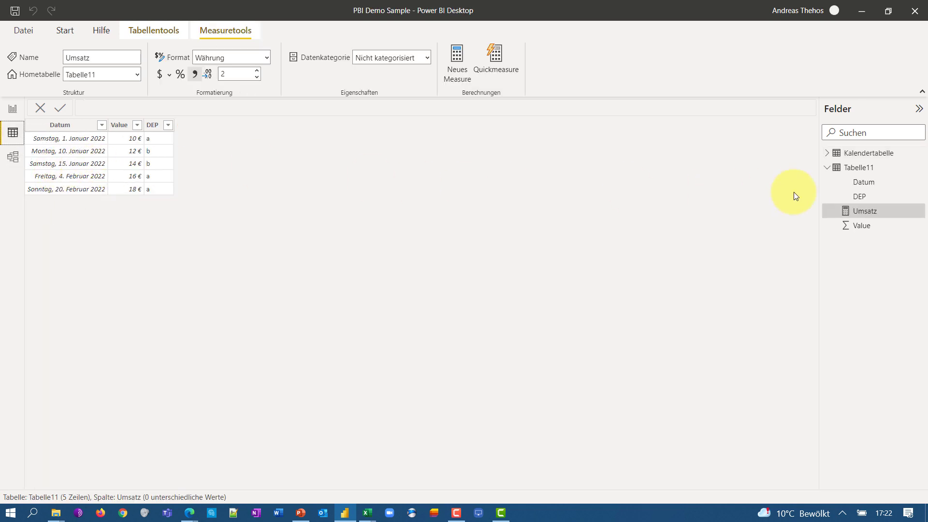
{"action": "left_click", "coordinate": [865, 153]}
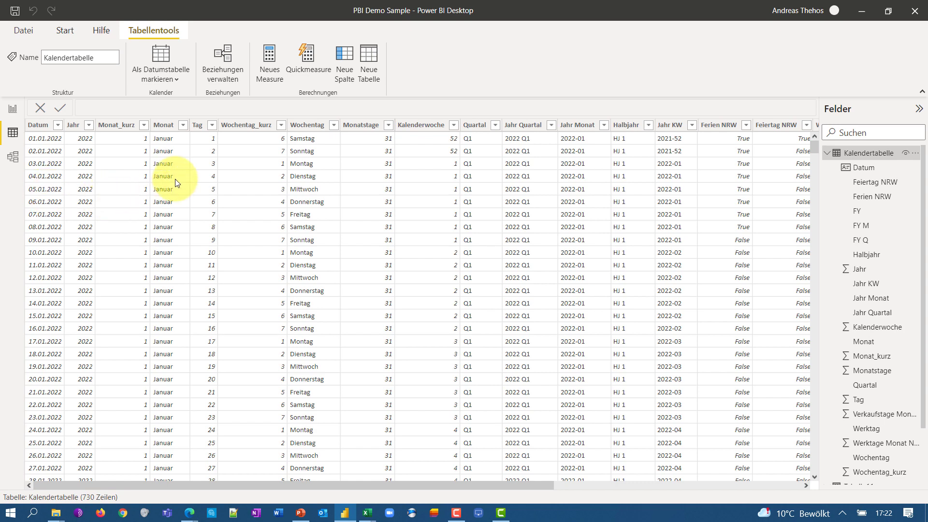
{"action": "left_click", "coordinate": [13, 110]}
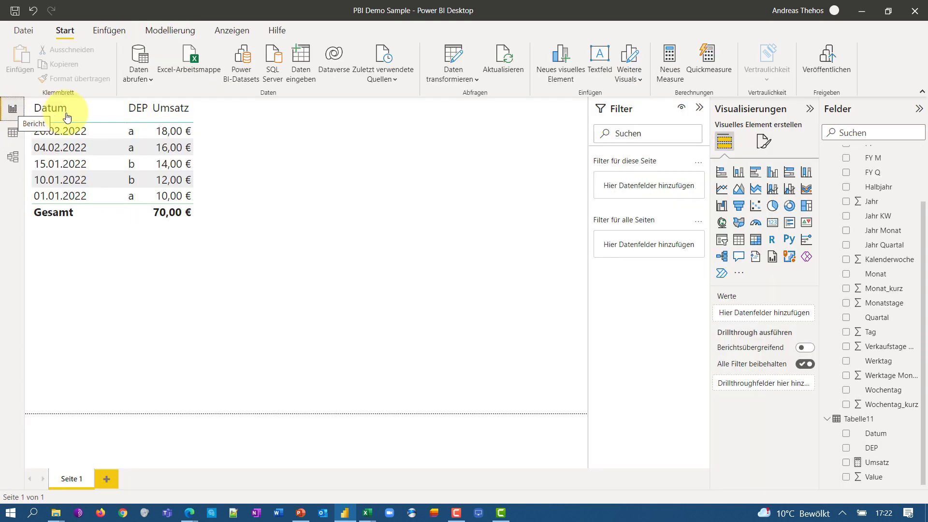
Select the Kalendertabelle Datum field to show its short date format *14.03.2001.
{"action": "scroll", "coordinate": [904, 184], "scroll_direction": "up", "scroll_amount": 3}
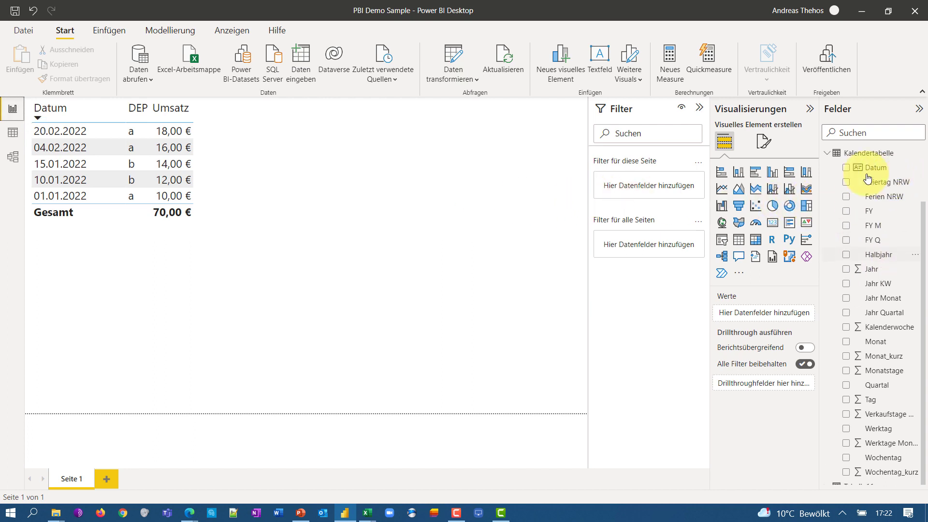
{"action": "left_click", "coordinate": [71, 168]}
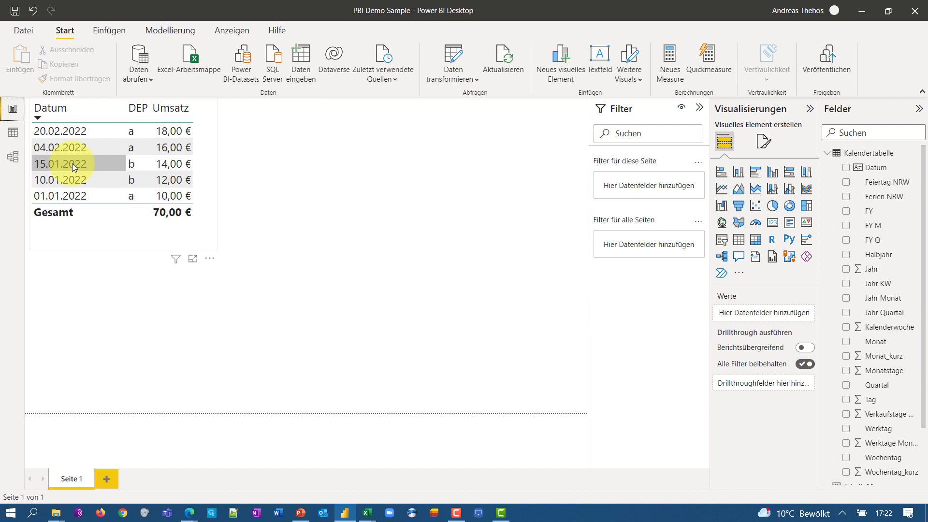
{"action": "left_click", "coordinate": [77, 163]}
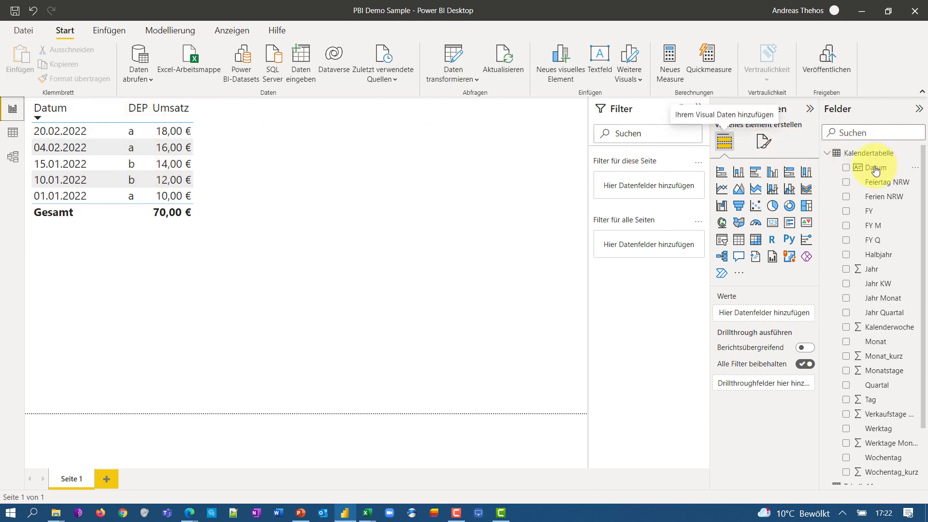
{"action": "left_click_drag", "start_coordinate": [883, 167], "coordinate": [648, 166]}
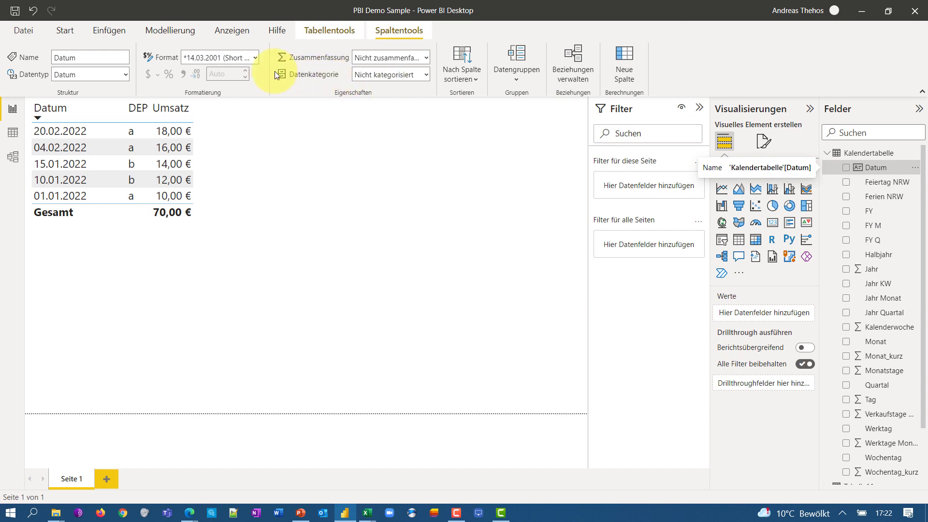
Change the Datum column format from short date to 14.03.2001 (dd.mm.yyyy).
{"action": "left_click", "coordinate": [202, 59]}
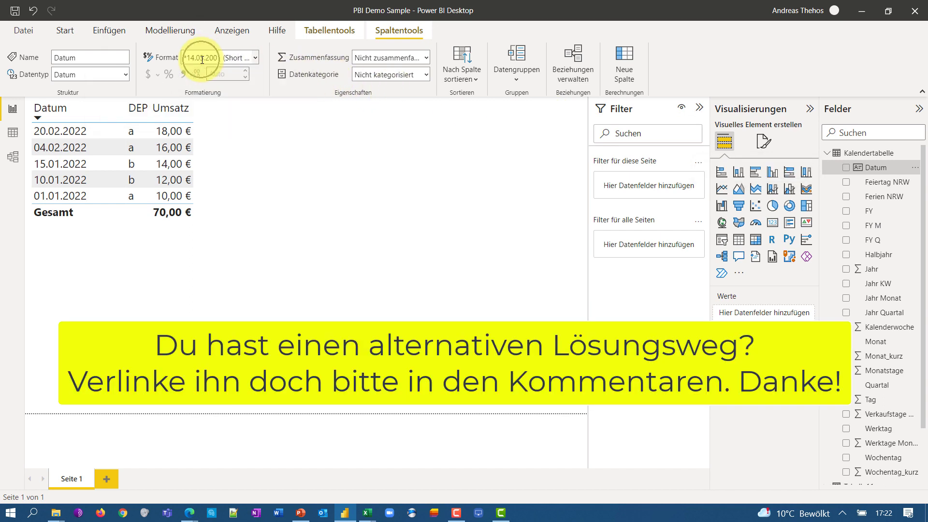
{"action": "left_click", "coordinate": [255, 58]}
{"action": "left_click", "coordinate": [253, 59]}
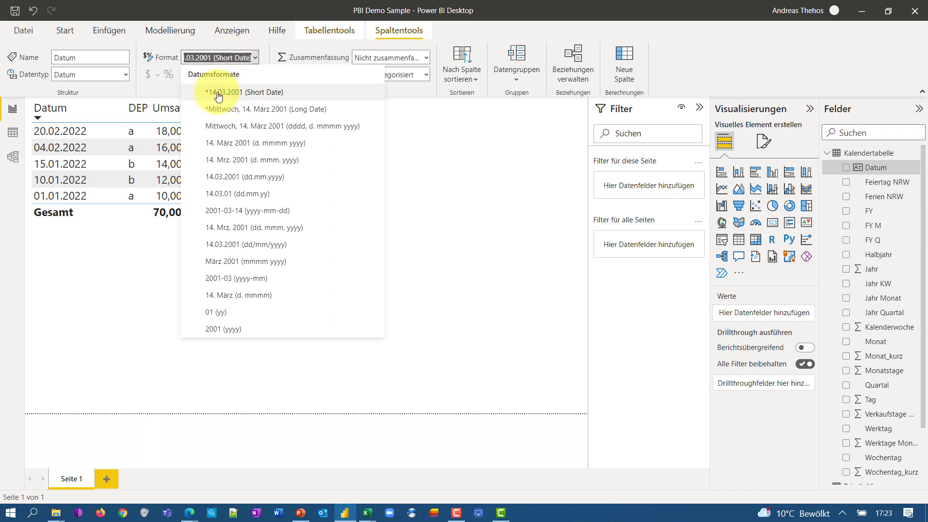
{"action": "left_click", "coordinate": [217, 177]}
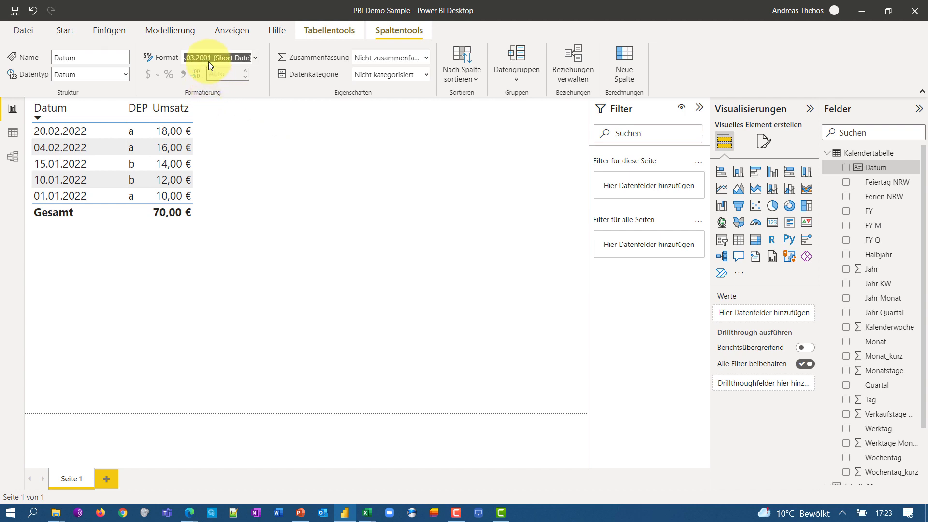
{"action": "key", "text": "Return"}
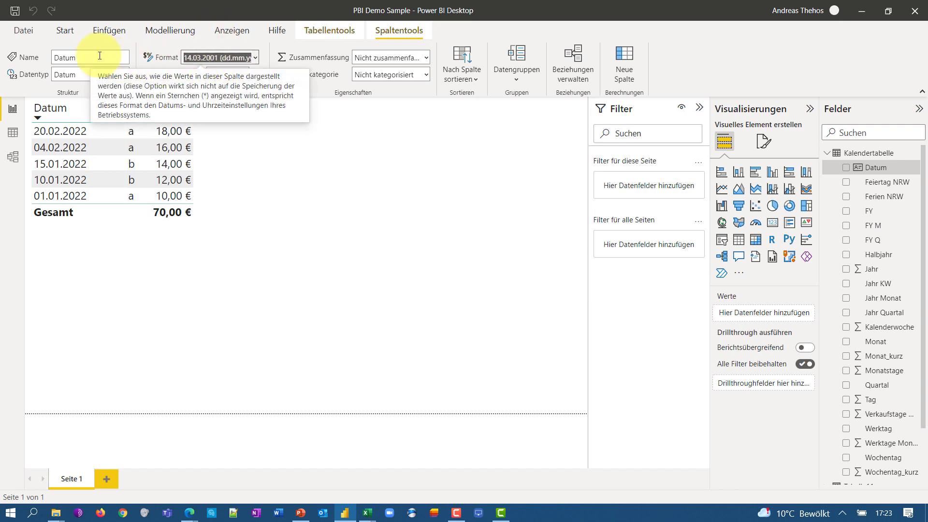
Save the report and publish it to Mein Arbeitsbereich.
{"action": "left_click", "coordinate": [13, 15]}
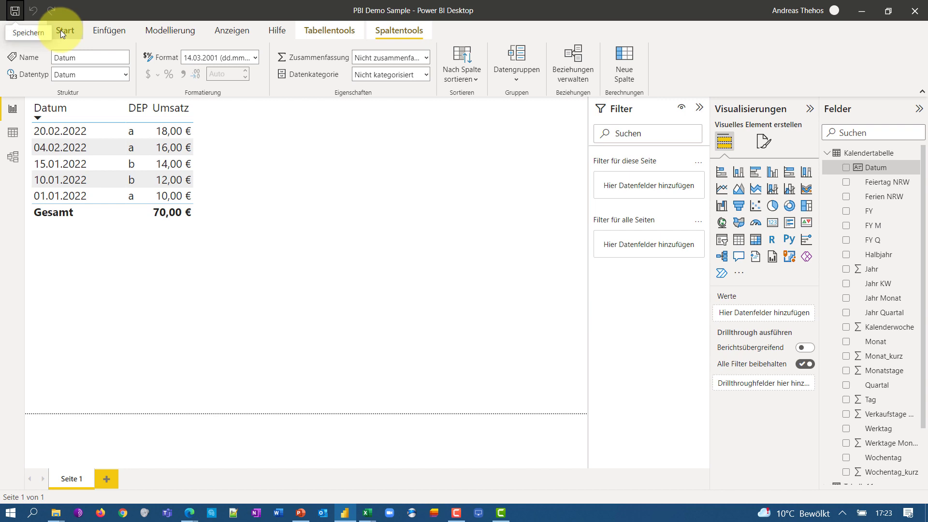
{"action": "left_click", "coordinate": [61, 31]}
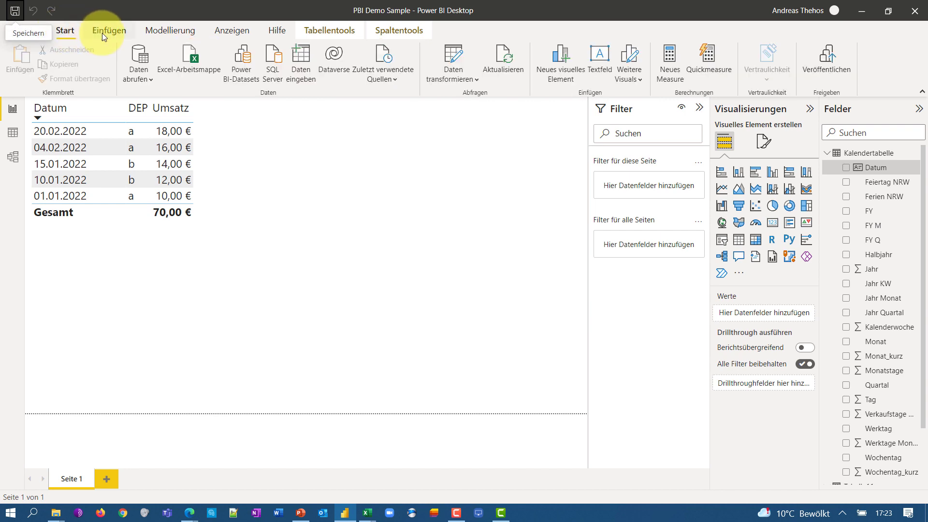
{"action": "left_click", "coordinate": [827, 56]}
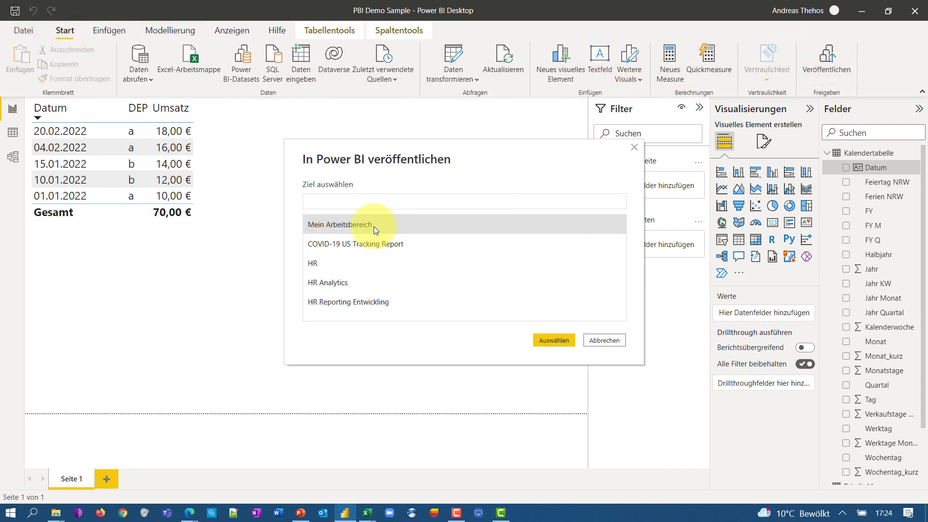
{"action": "left_click", "coordinate": [373, 226]}
{"action": "left_click", "coordinate": [557, 340]}
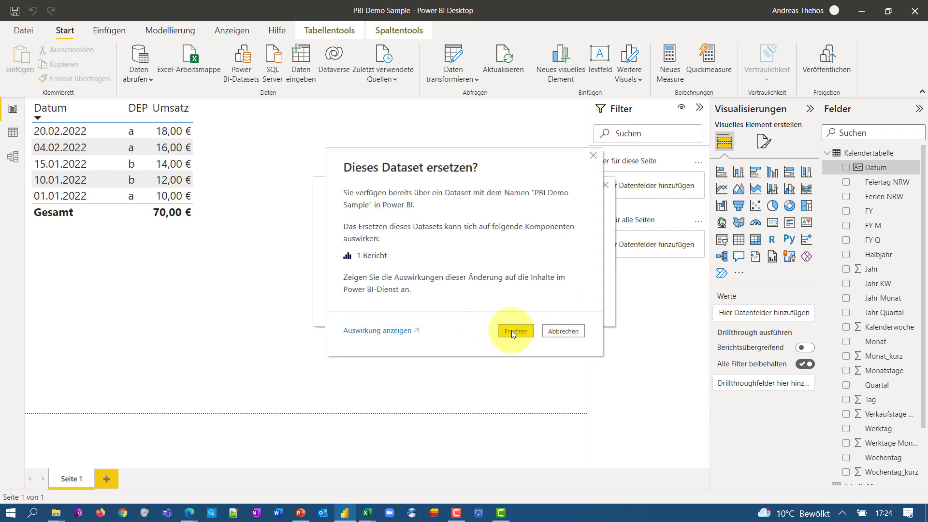
Replace the existing PBI Demo Sample dataset and acknowledge the publish success message.
{"action": "left_click", "coordinate": [511, 330]}
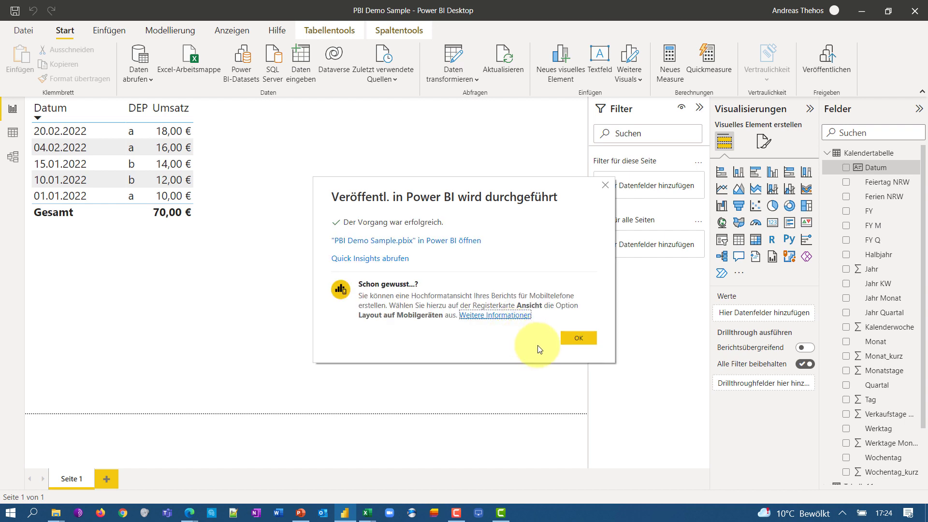
{"action": "left_click", "coordinate": [578, 339]}
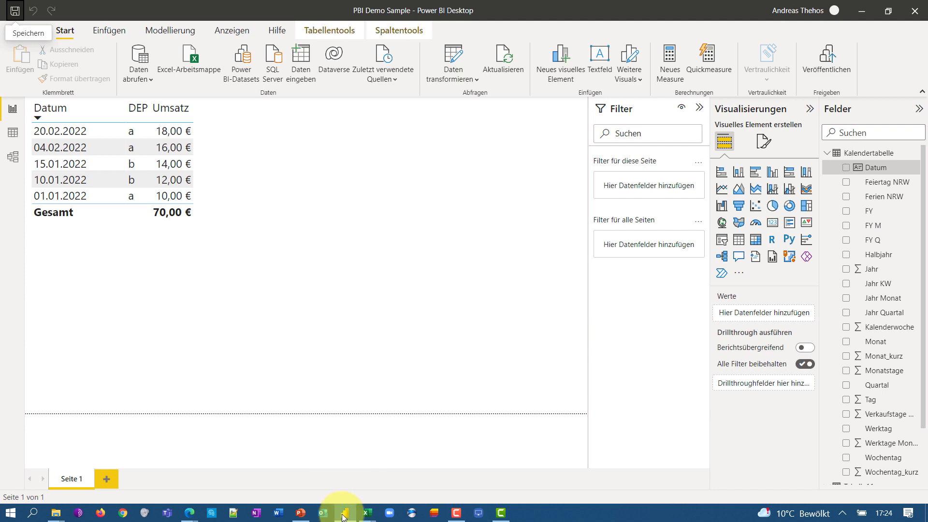
{"action": "left_click", "coordinate": [191, 512]}
Refresh the browser report so the table shows dd.mm.yyyy dates, and open its More options menu.
{"action": "left_click", "coordinate": [290, 455]}
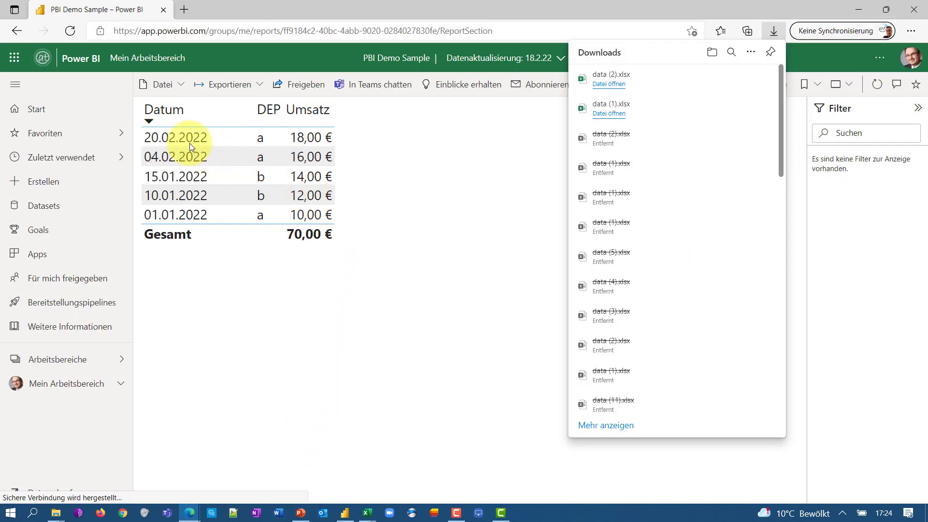
{"action": "left_click", "coordinate": [378, 166]}
{"action": "mouse_move", "coordinate": [239, 181]}
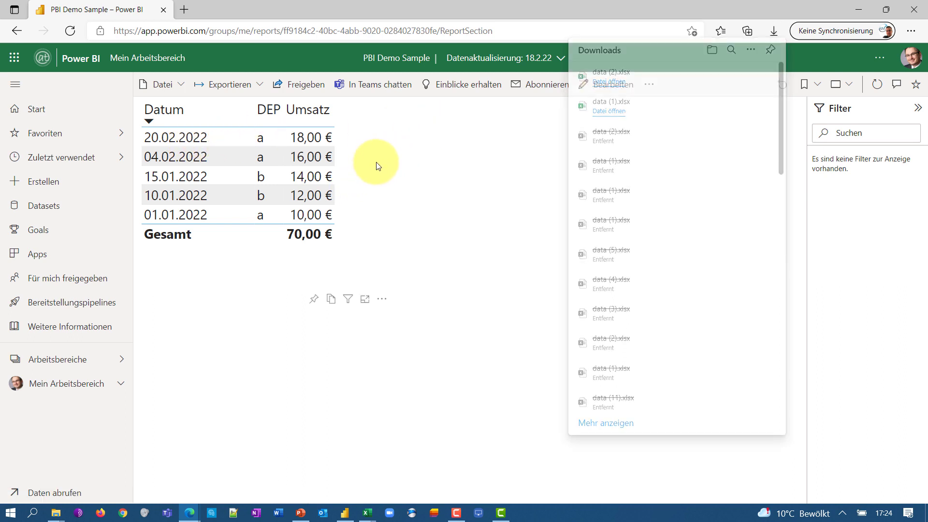
{"action": "left_click", "coordinate": [306, 170]}
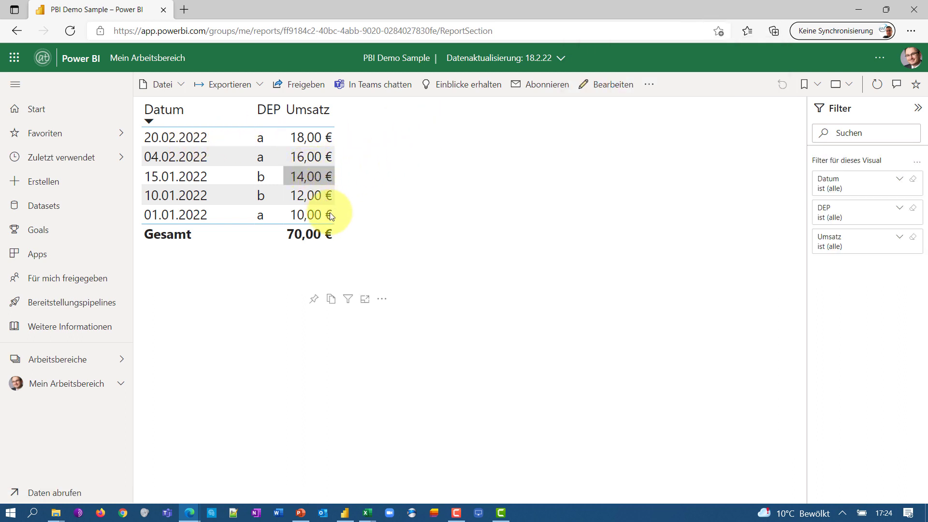
{"action": "left_click", "coordinate": [877, 85]}
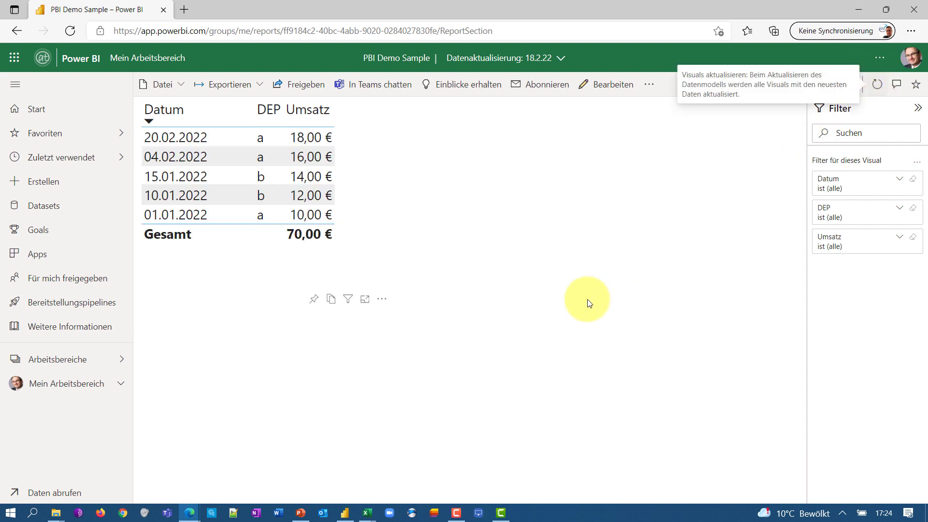
{"action": "left_click", "coordinate": [382, 300]}
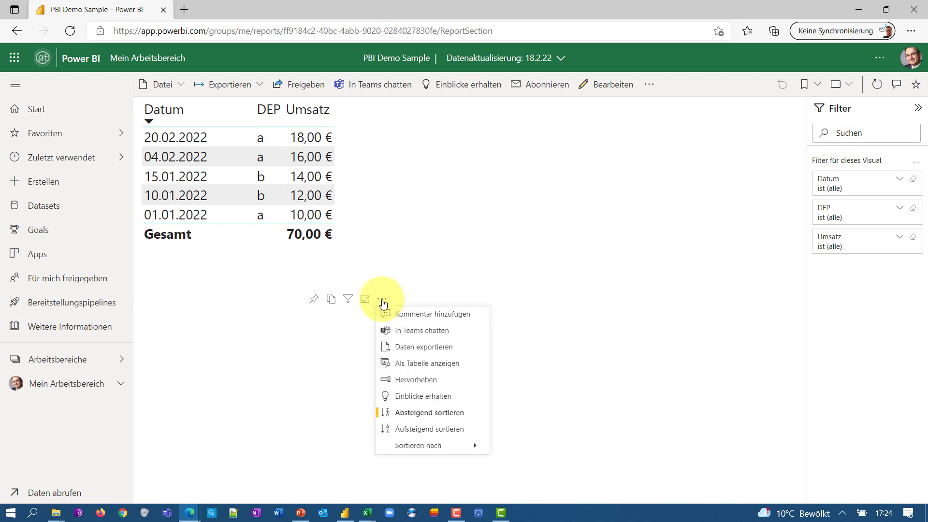
Export the table with current layout as XLSX and open data (3).xlsx.
{"action": "left_click", "coordinate": [421, 352]}
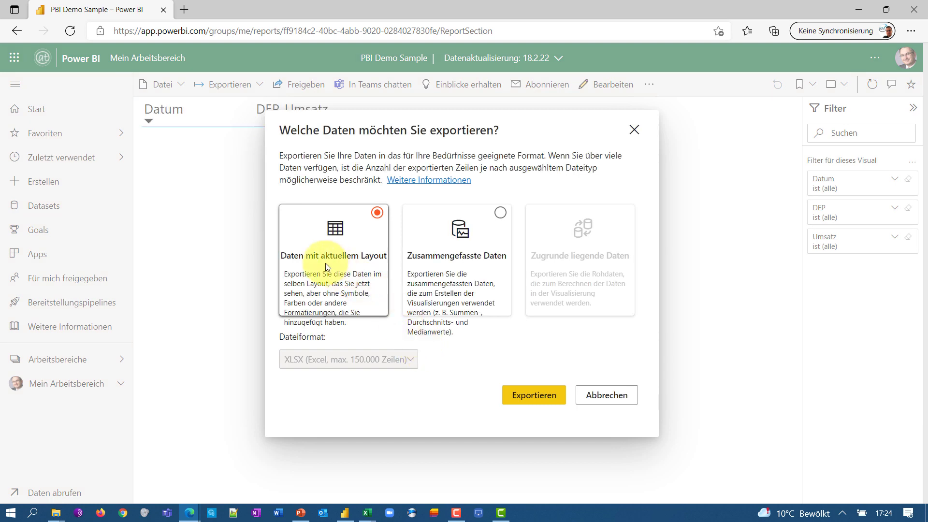
{"action": "left_click", "coordinate": [534, 394]}
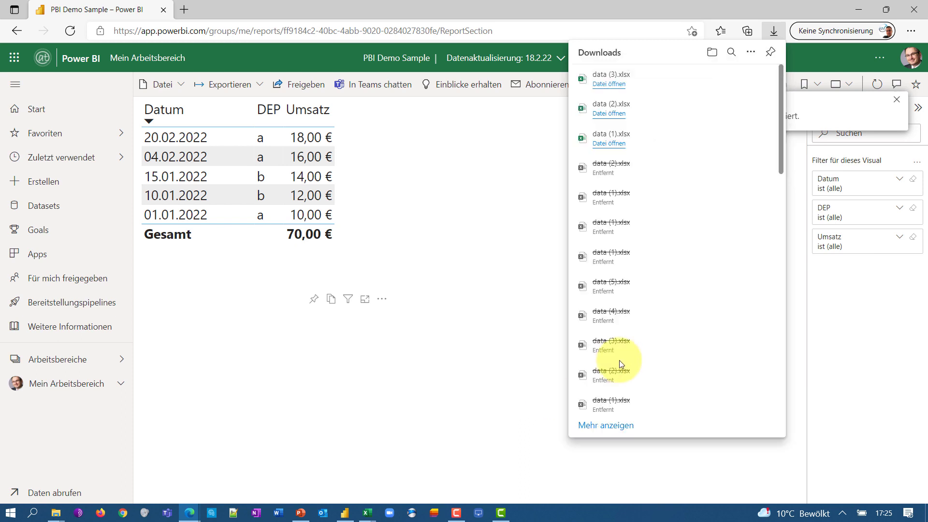
{"action": "left_click", "coordinate": [609, 84]}
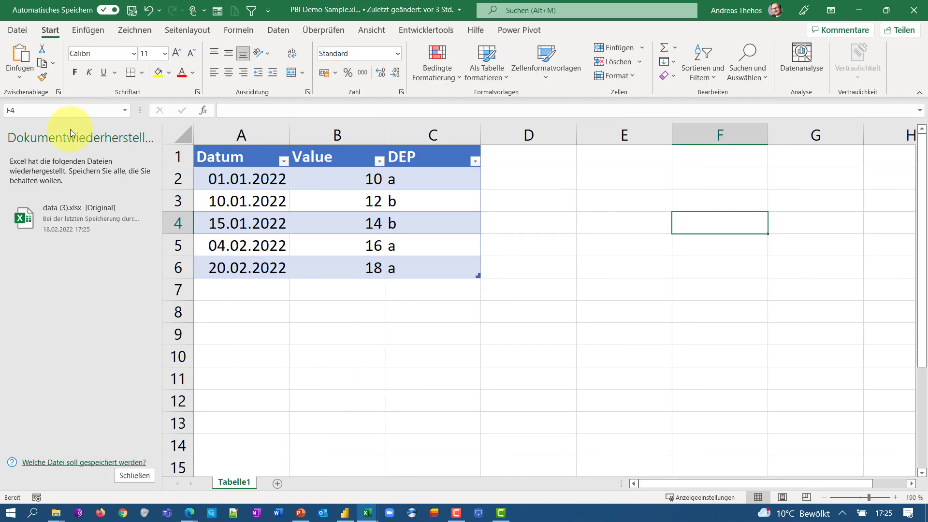
Return to the browser report after confirming Excel shows dates like 01.01.2022.
{"action": "key", "text": "alt+Tab"}
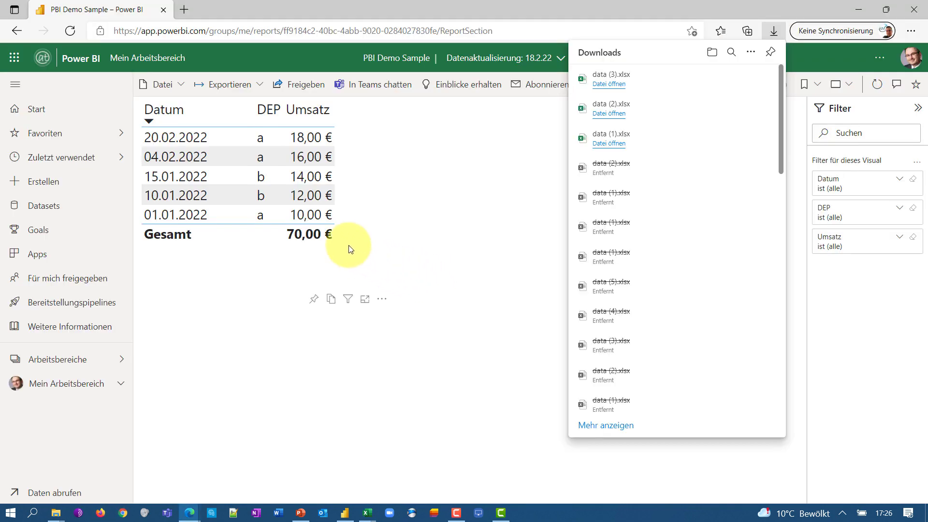
Close the Edge downloads list covering the PBI Demo Sample report.
{"action": "left_click", "coordinate": [489, 132]}
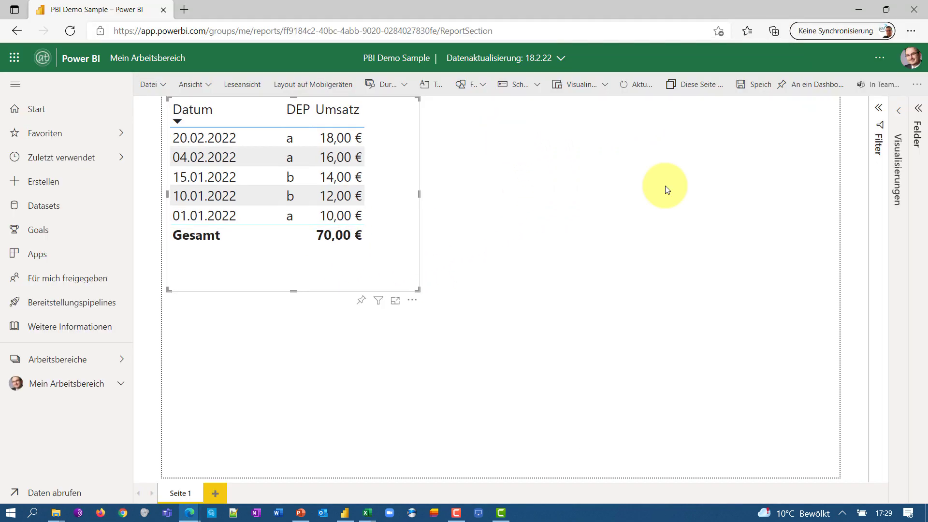